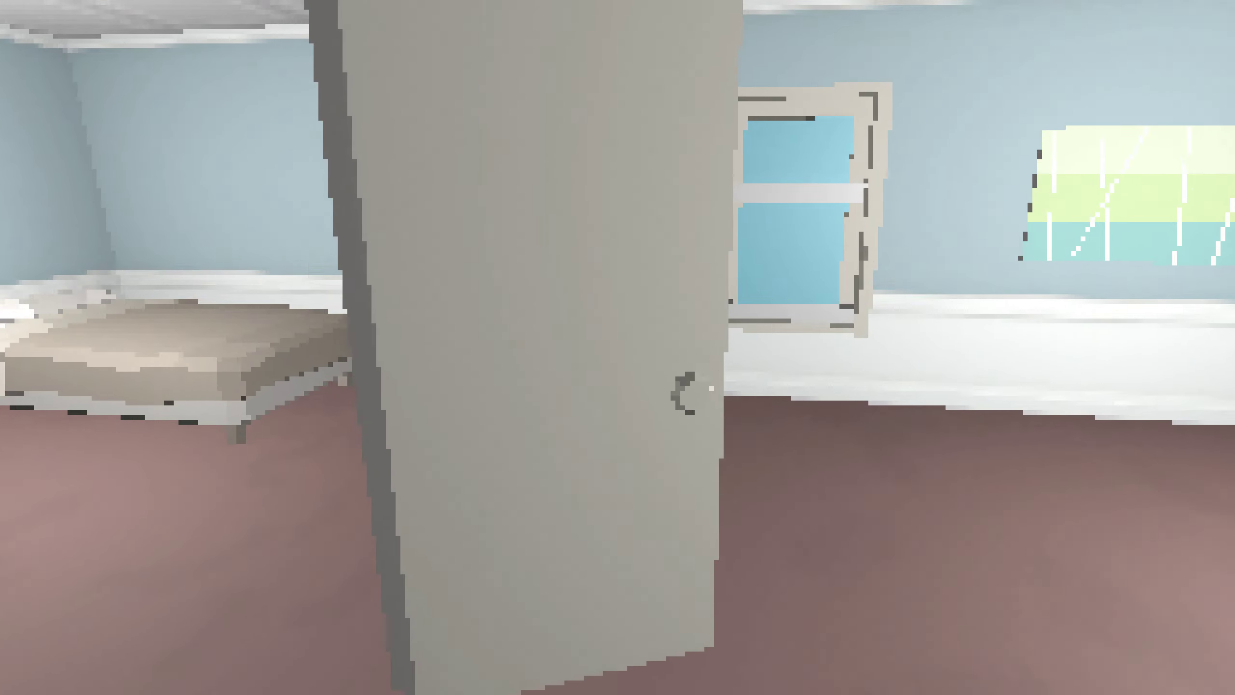
Open the bedroom door and walk to the bed to lie down
{"action": "key", "text": "e"}
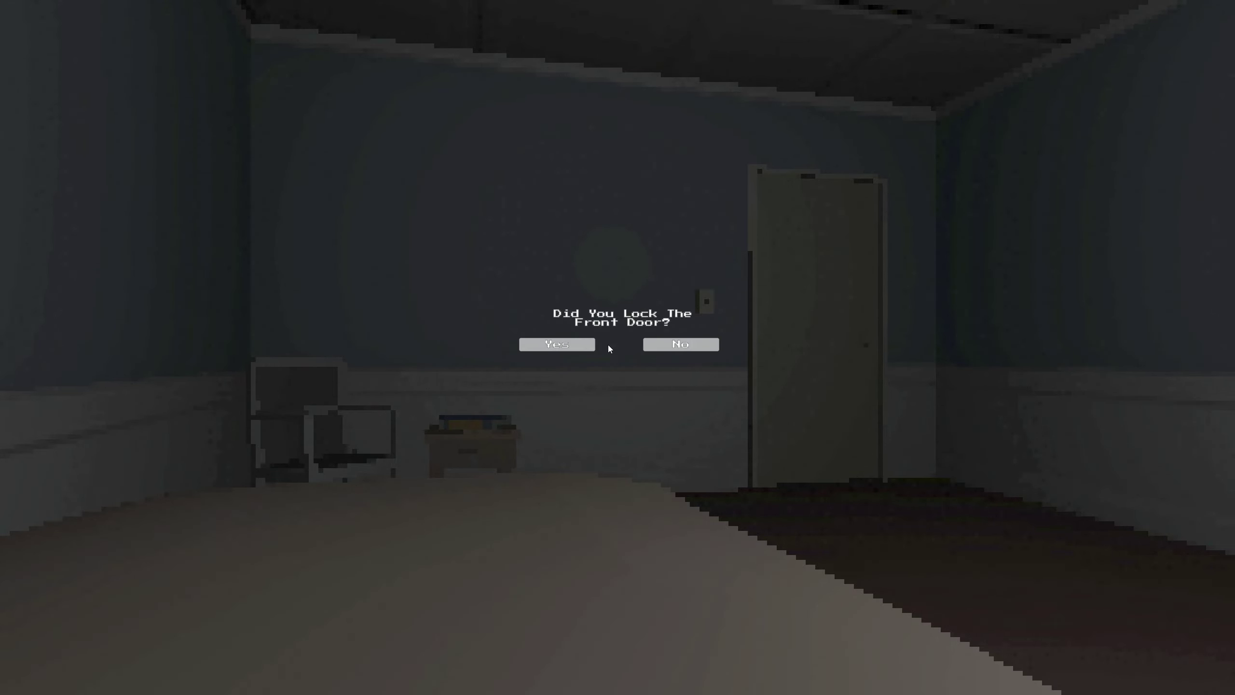
Answer the 'Did You Lock The Front Door?' prompt
{"action": "left_click", "coordinate": [666, 344]}
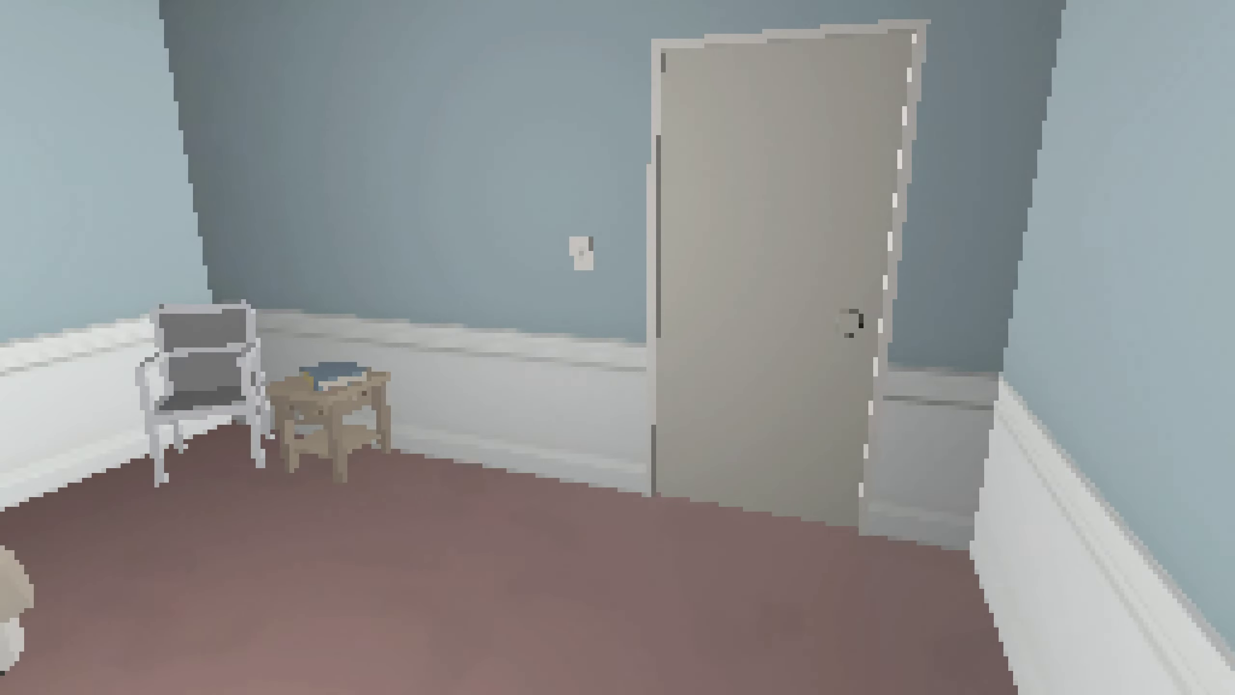
Walk forward and open the next door on the way back to bed
{"action": "key", "text": "w"}
{"action": "key", "text": "e"}
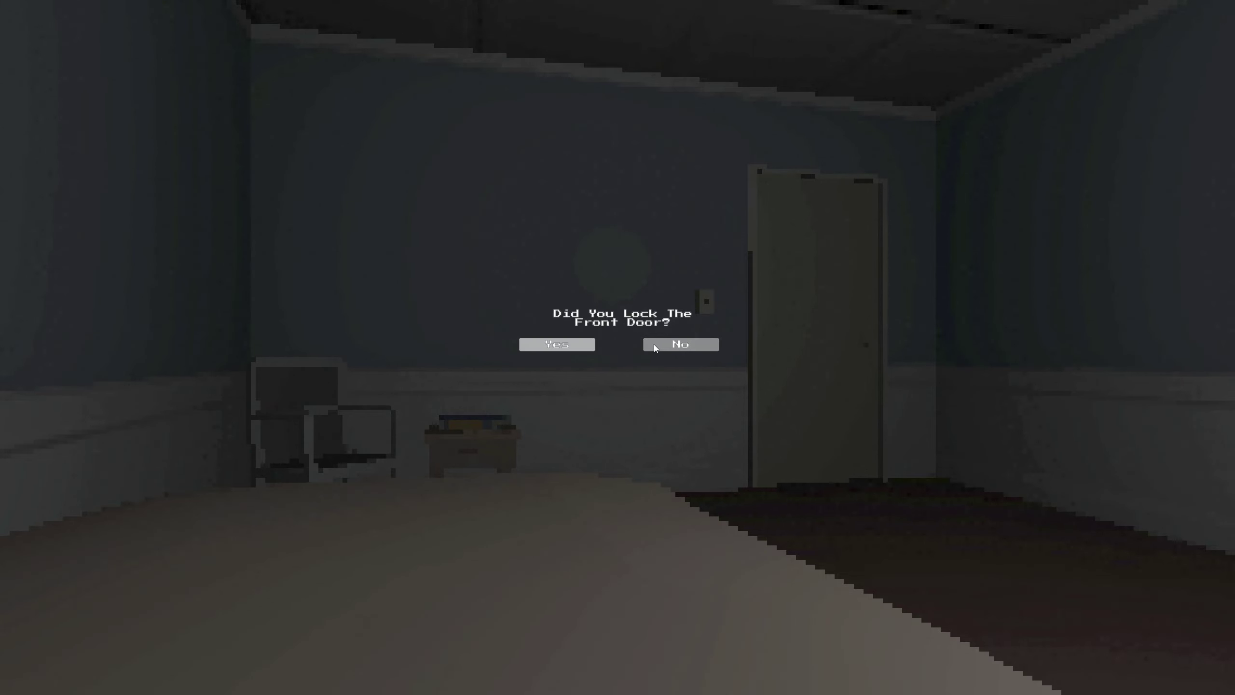
Answer the front door, window, security system and knives prompts
{"action": "left_click", "coordinate": [656, 344]}
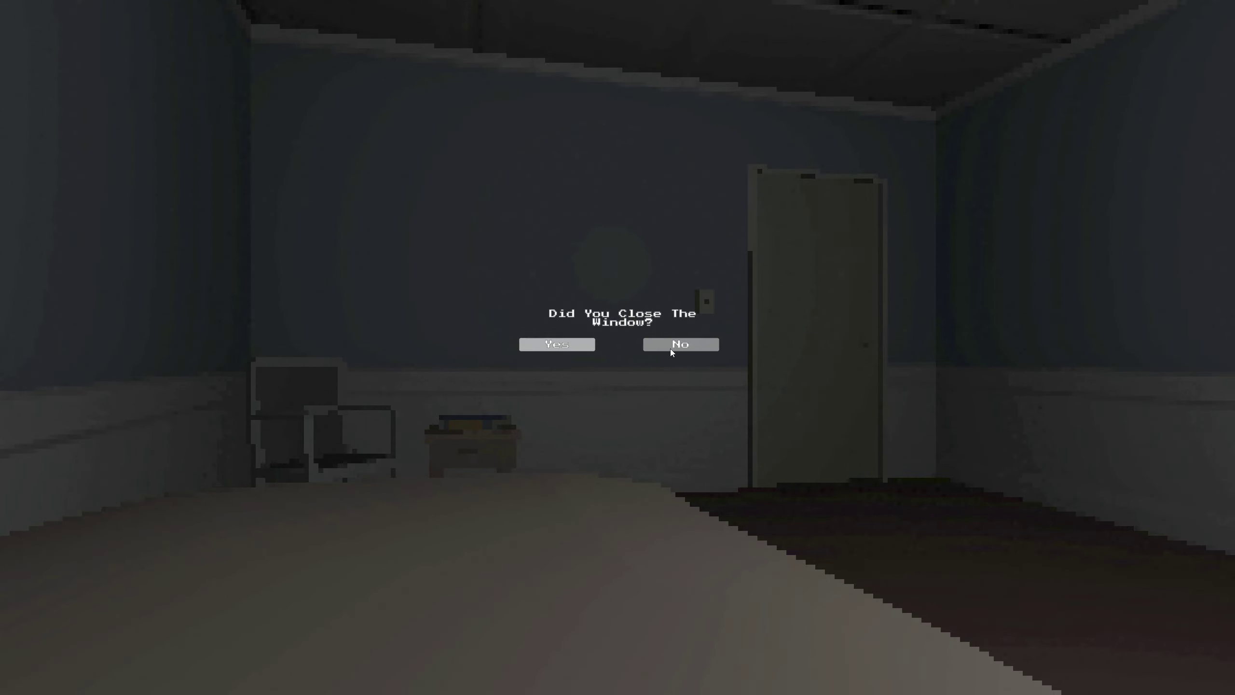
{"action": "left_click", "coordinate": [568, 344]}
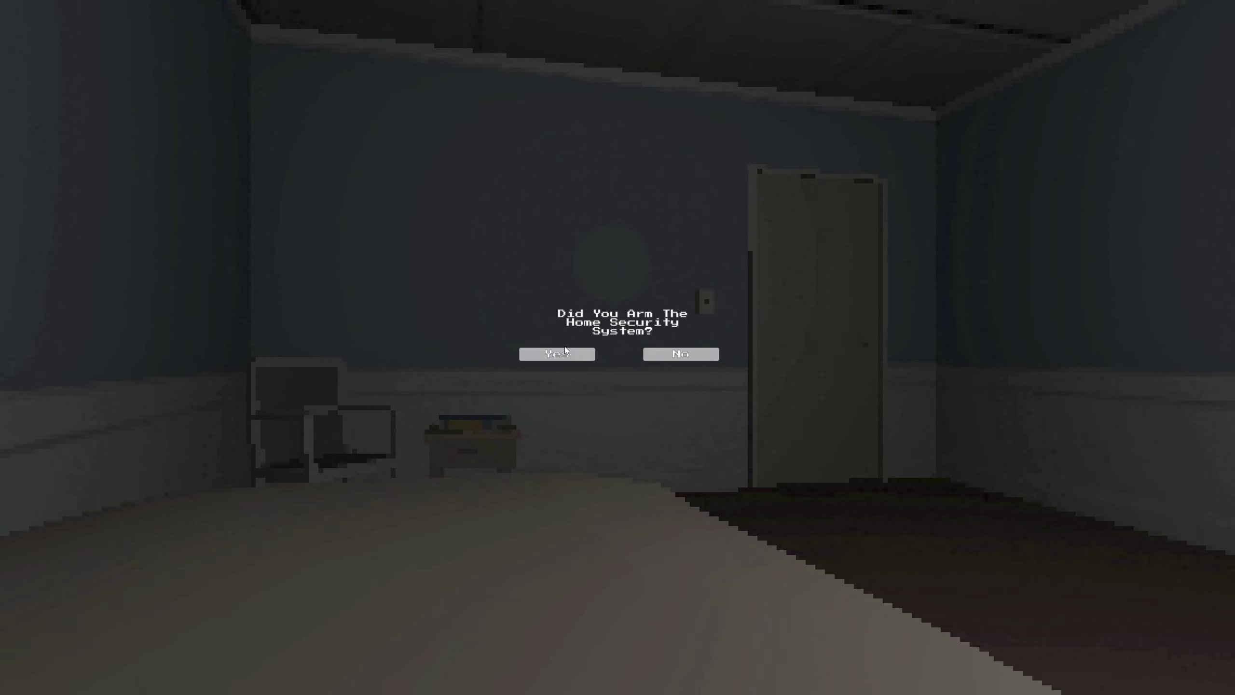
{"action": "left_click", "coordinate": [682, 354]}
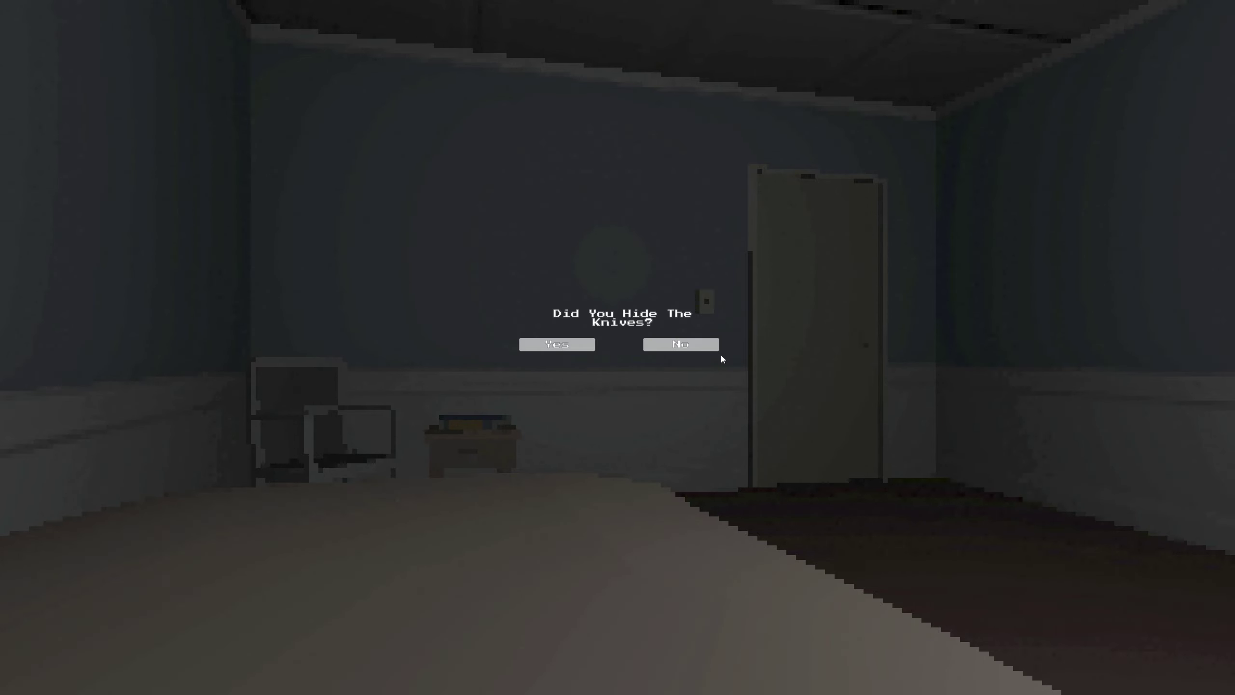
{"action": "left_click", "coordinate": [578, 344]}
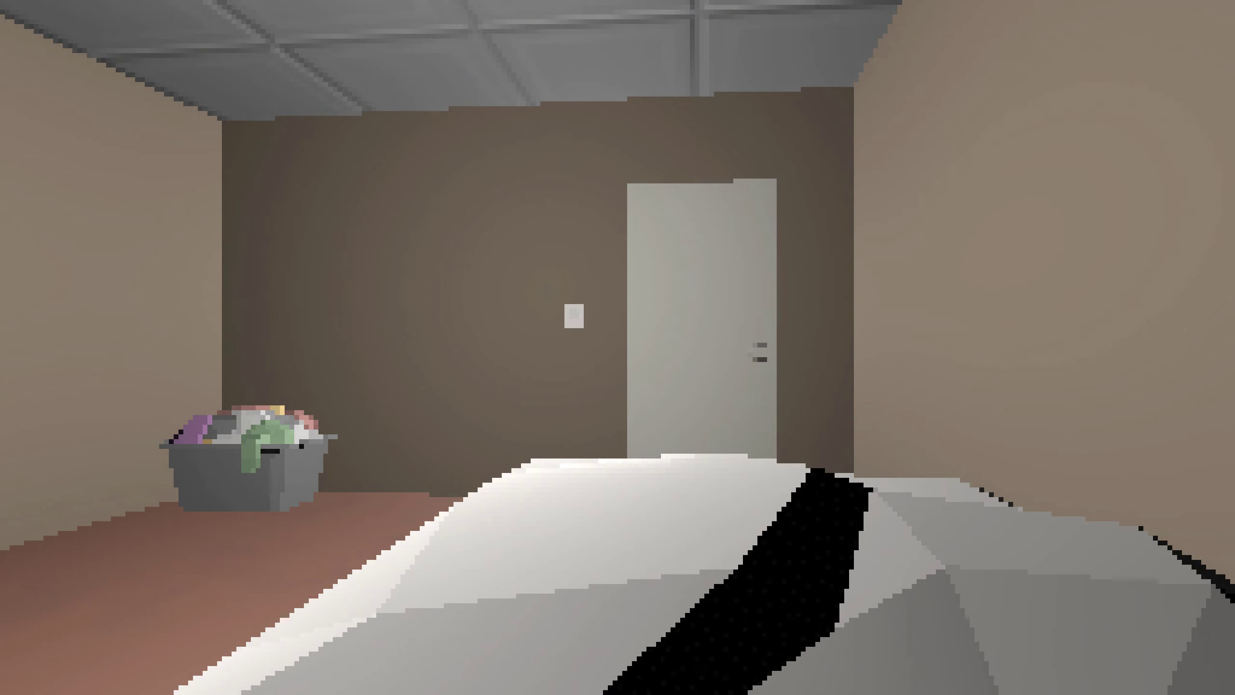
Turn off the bedroom lights while lying in bed
{"action": "key", "text": "e"}
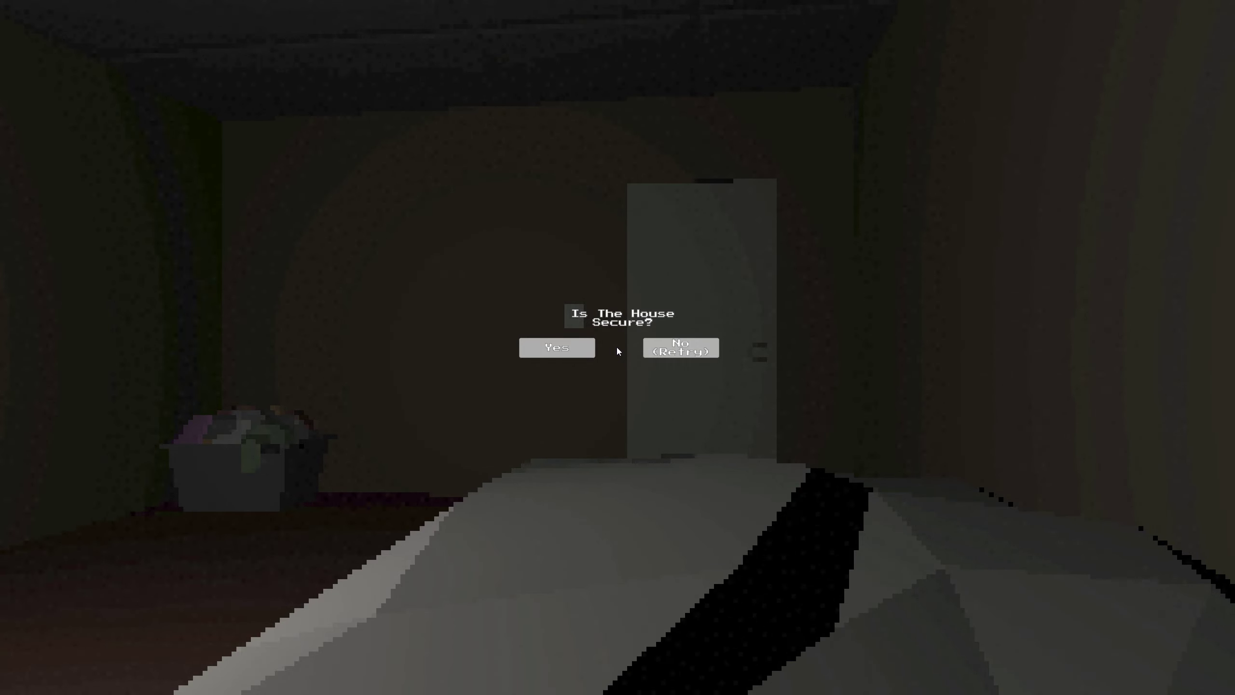
Answer Yes to 'Is The House Secure?' and Yes to 'Are You Sure?'
{"action": "left_click", "coordinate": [579, 347]}
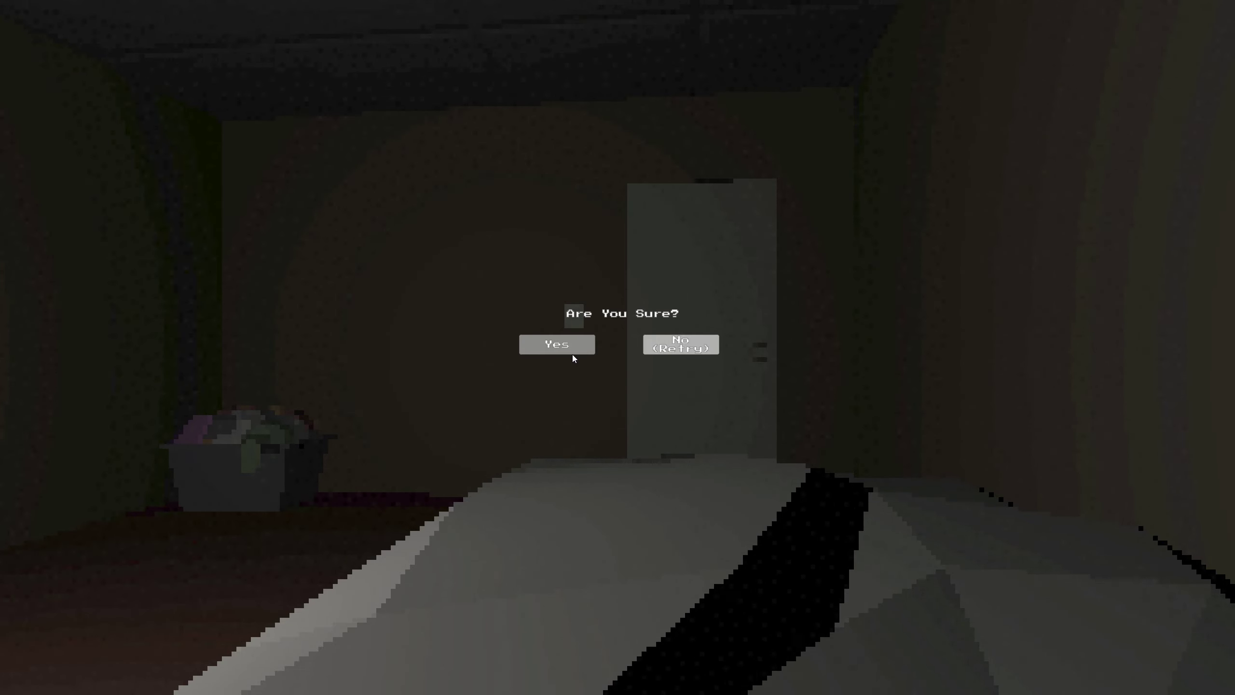
{"action": "left_click", "coordinate": [569, 344]}
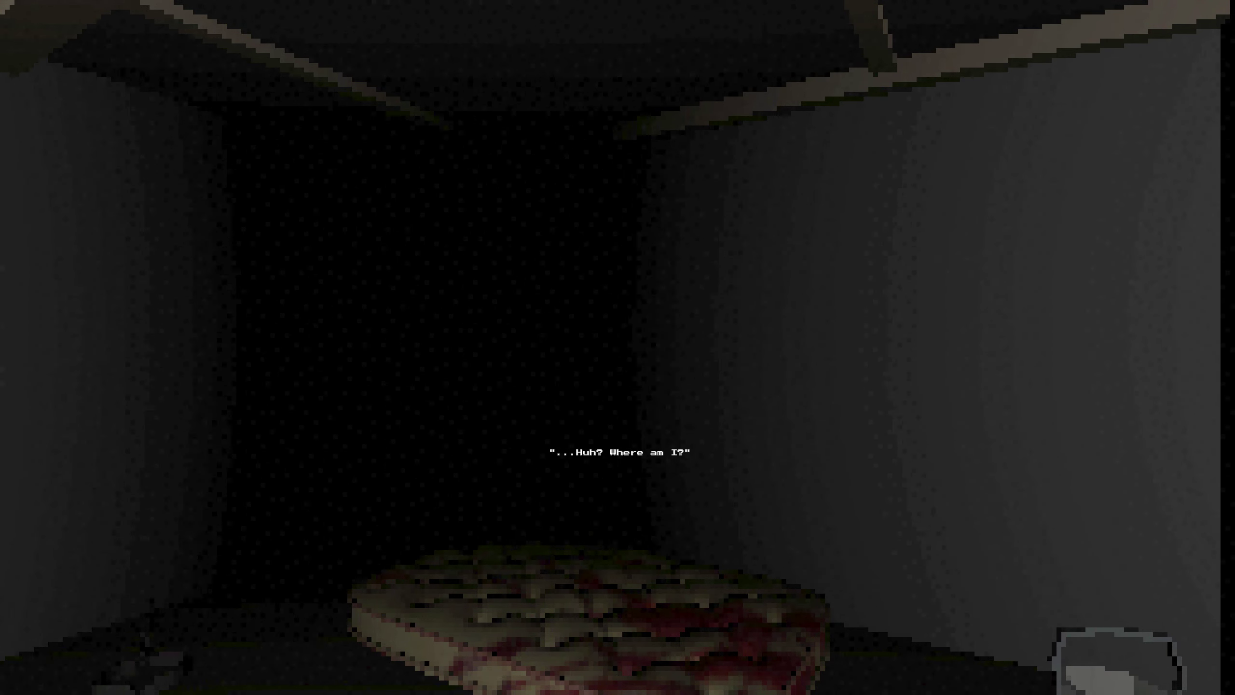
Look around the dark, unfamiliar room for the body
{"action": "left_click_drag", "start_coordinate": [618, 347], "coordinate": [617, 347]}
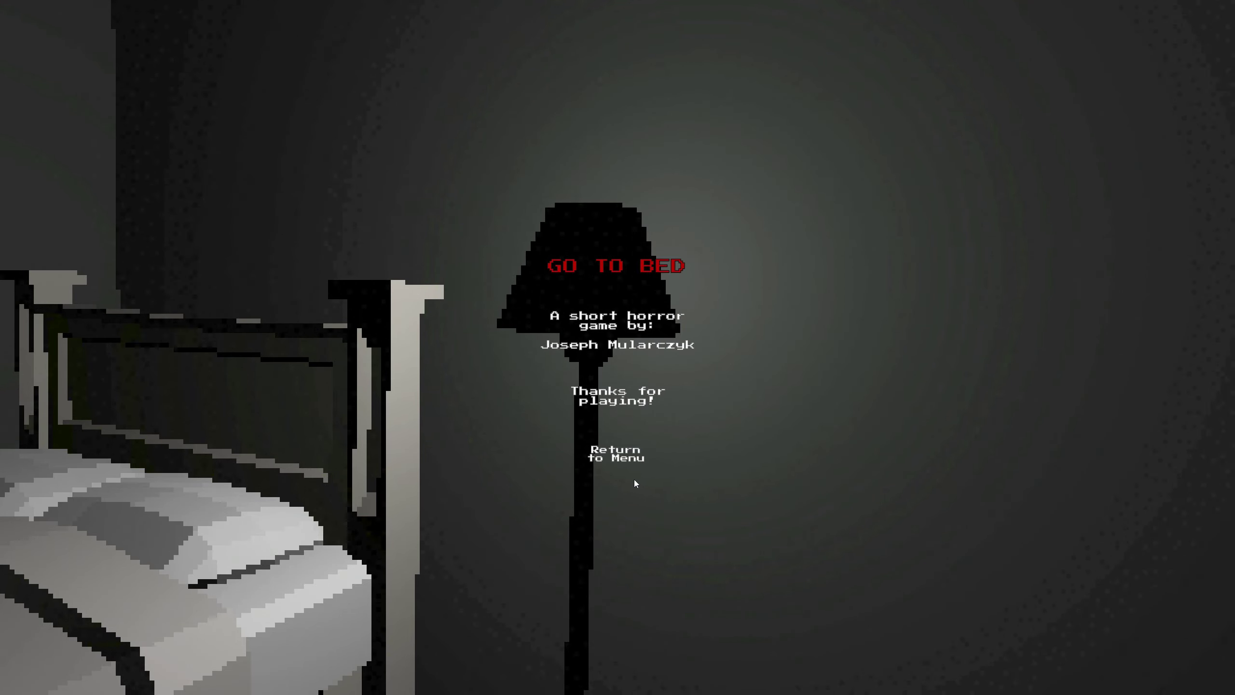
Choose 'Return to Menu' on the credits screen
{"action": "left_click", "coordinate": [635, 460]}
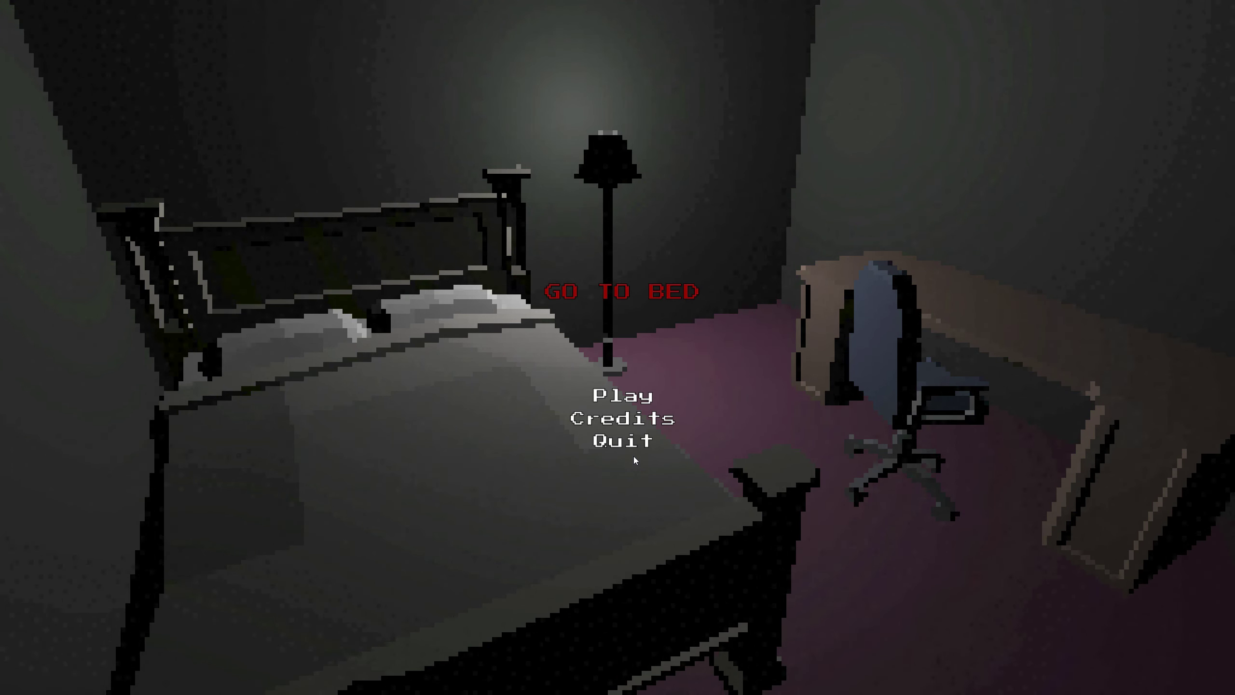